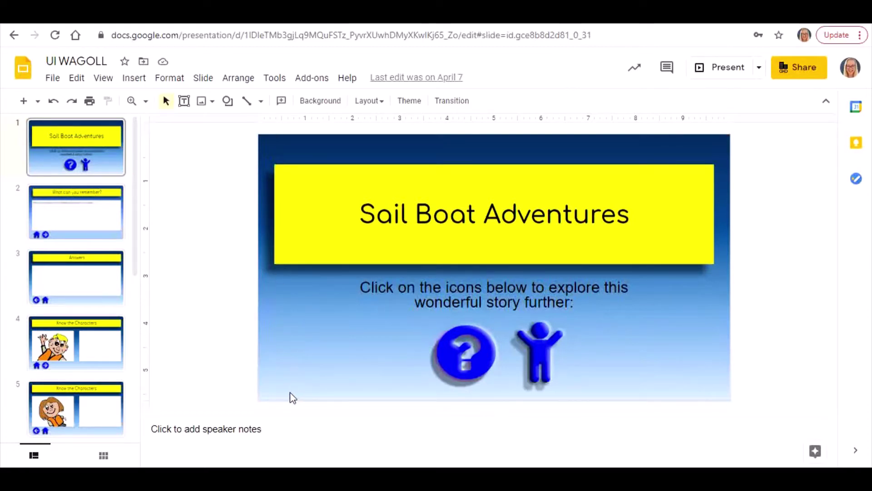
Browse the Answers, Know the Characters and Sail Boat Adventures slides, ending on 'What can you remember?'
click(95, 230)
click(93, 281)
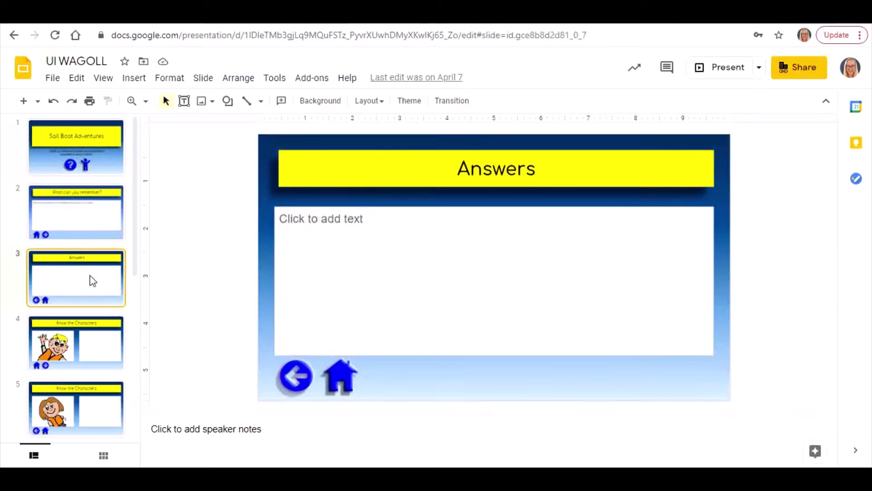
click(89, 339)
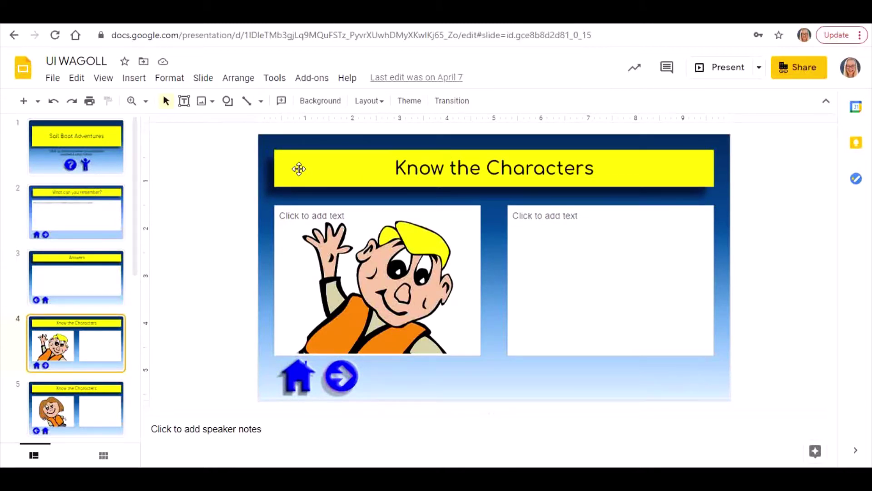
click(89, 282)
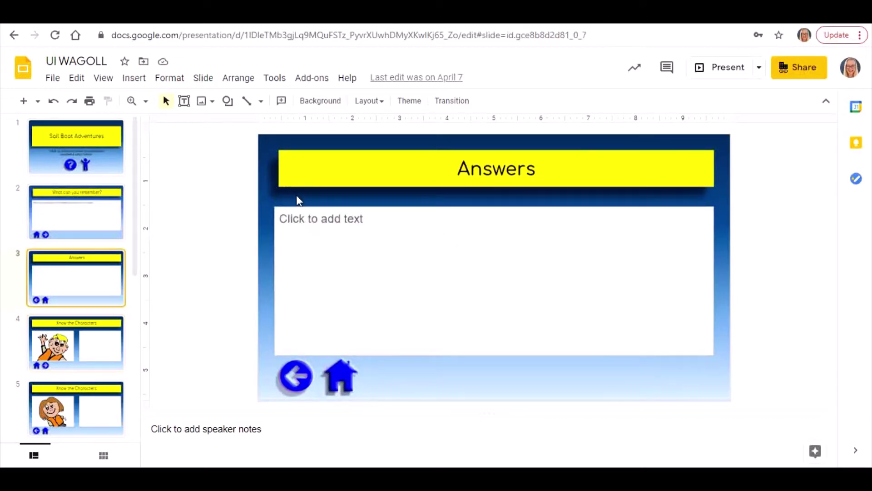
click(327, 271)
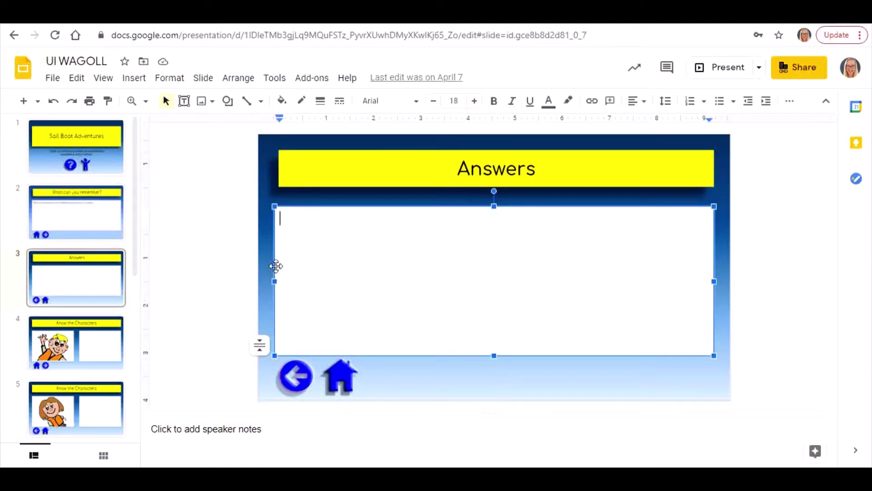
click(69, 209)
click(78, 148)
click(72, 341)
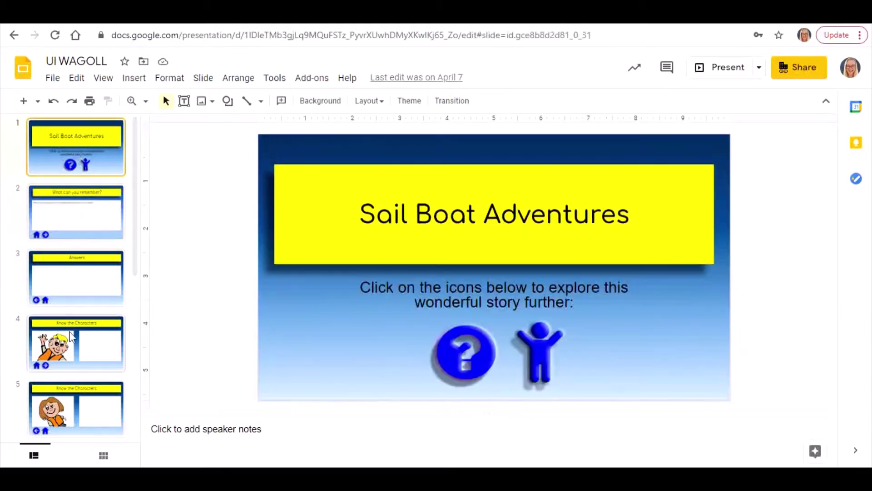
click(89, 414)
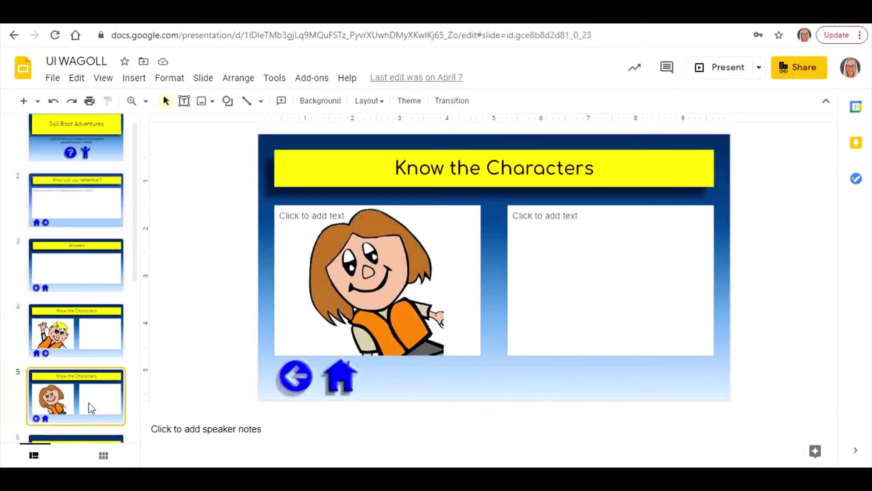
click(102, 271)
click(106, 208)
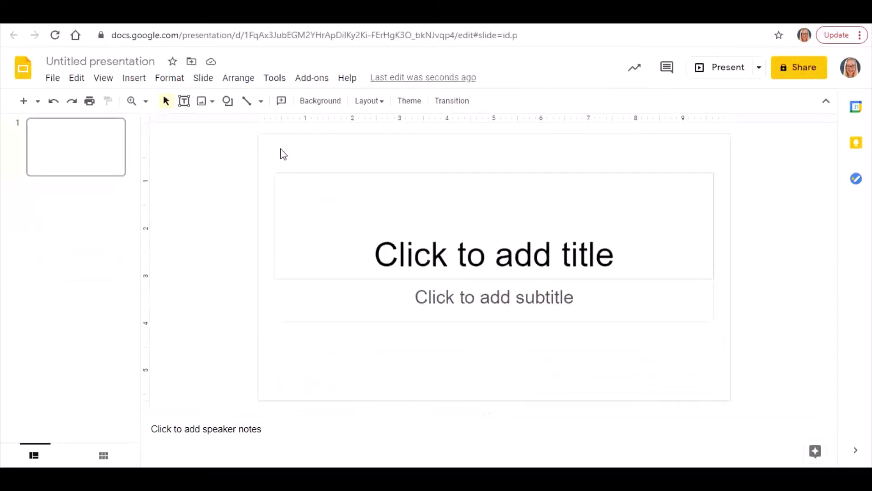
Switch to the master view and select the Simple Light master slide
click(102, 78)
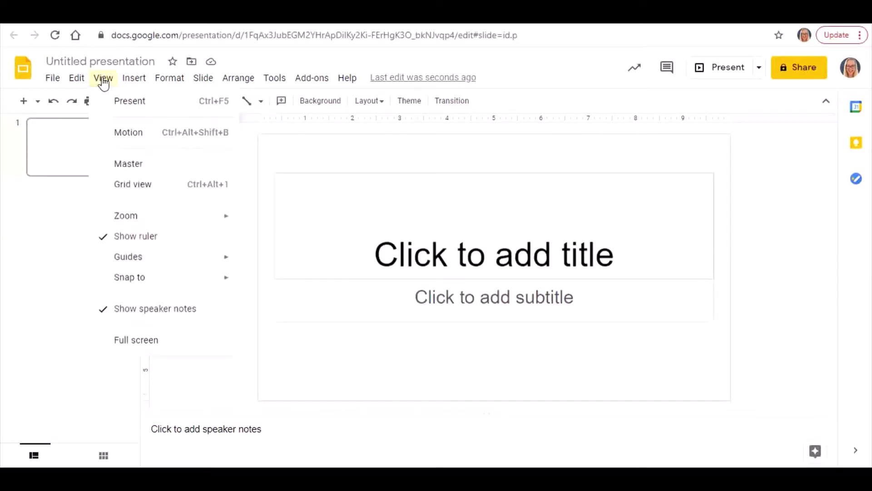
click(142, 170)
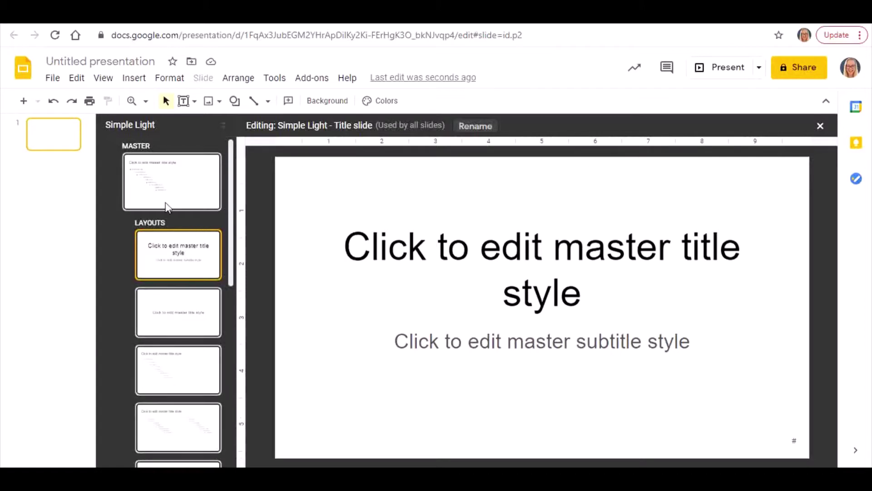
click(176, 187)
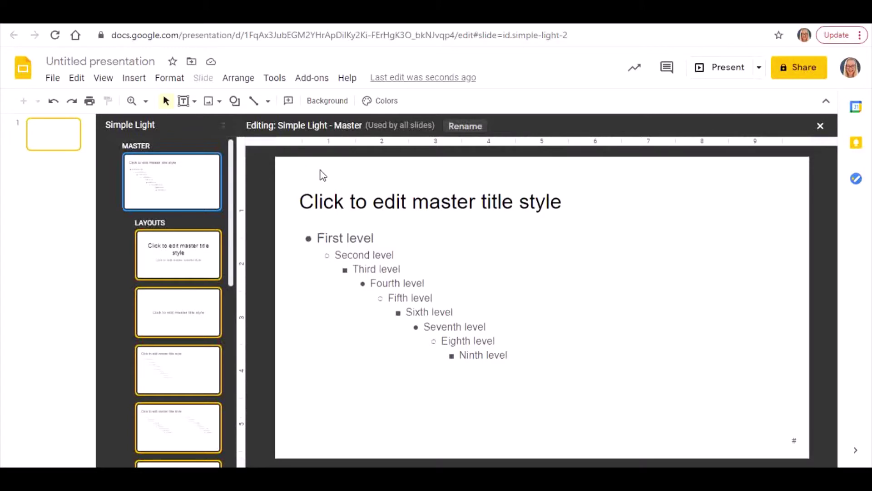
Set the master background to the dark gold preset gradient
click(336, 104)
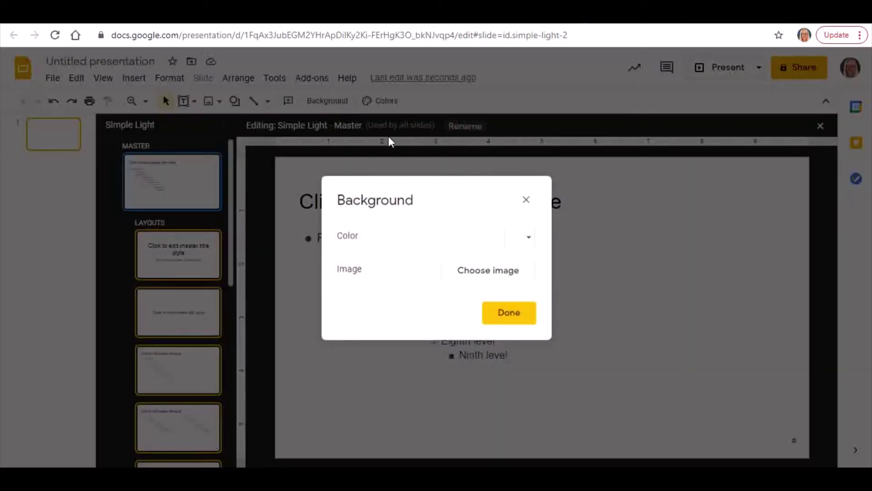
click(525, 240)
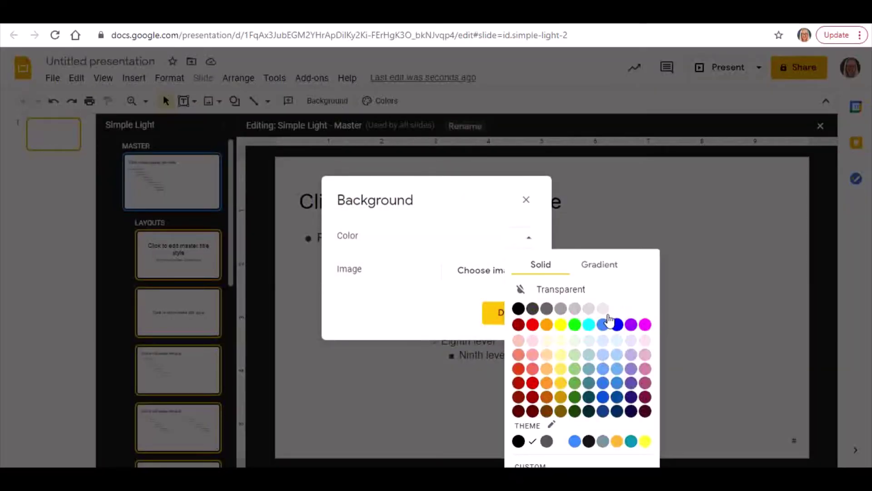
click(604, 262)
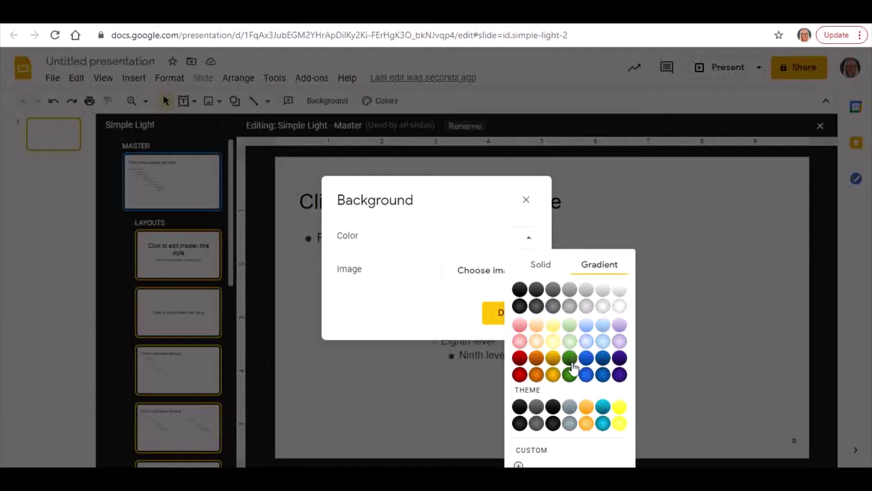
click(553, 375)
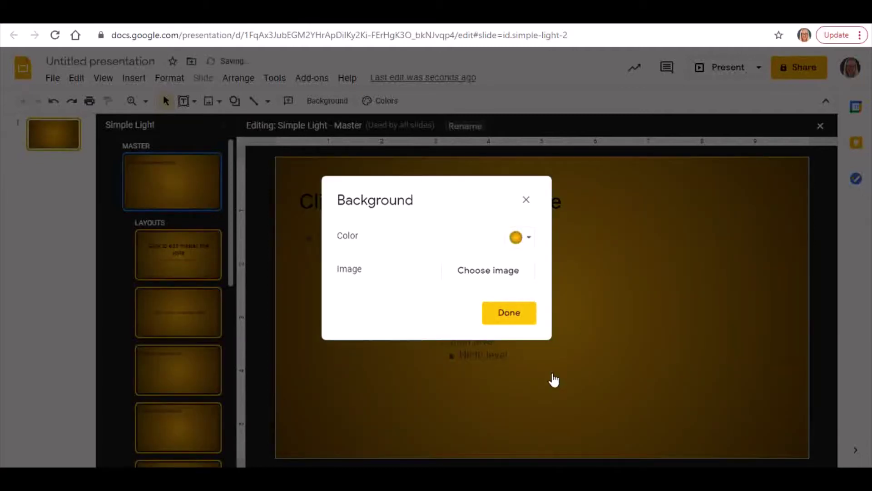
click(526, 238)
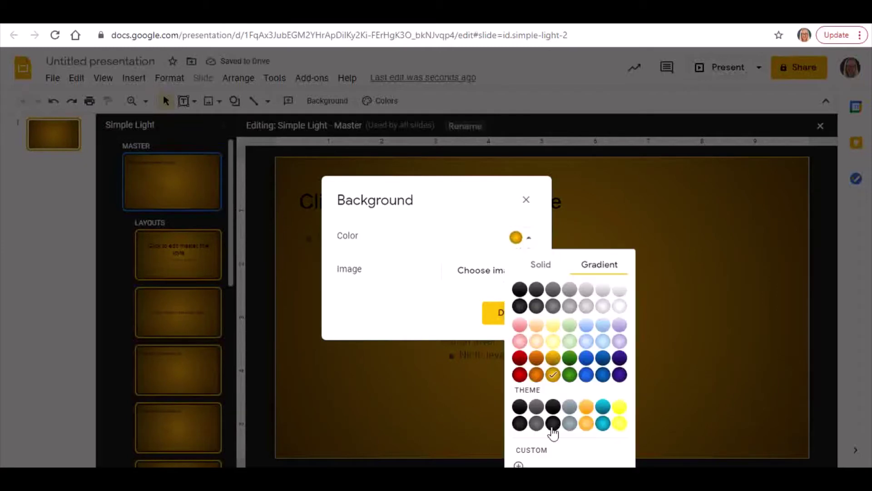
Start a custom gradient with its end colour stop set to pale blue
click(539, 455)
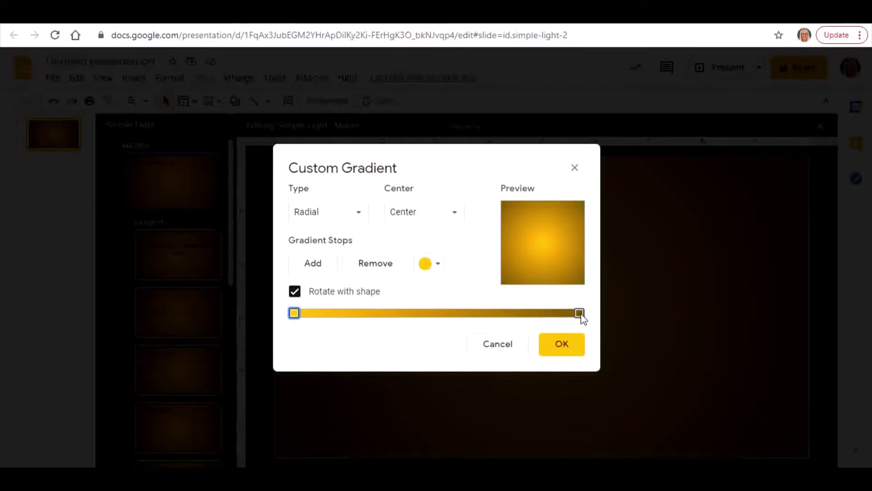
click(580, 313)
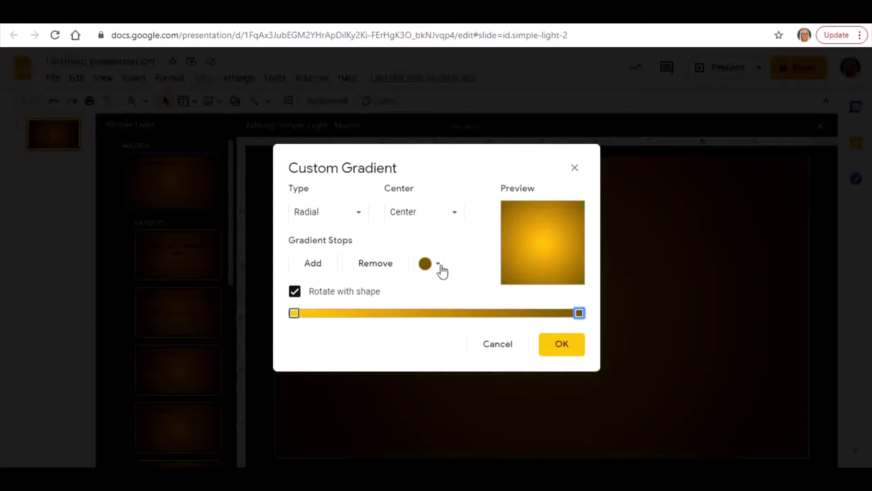
click(439, 266)
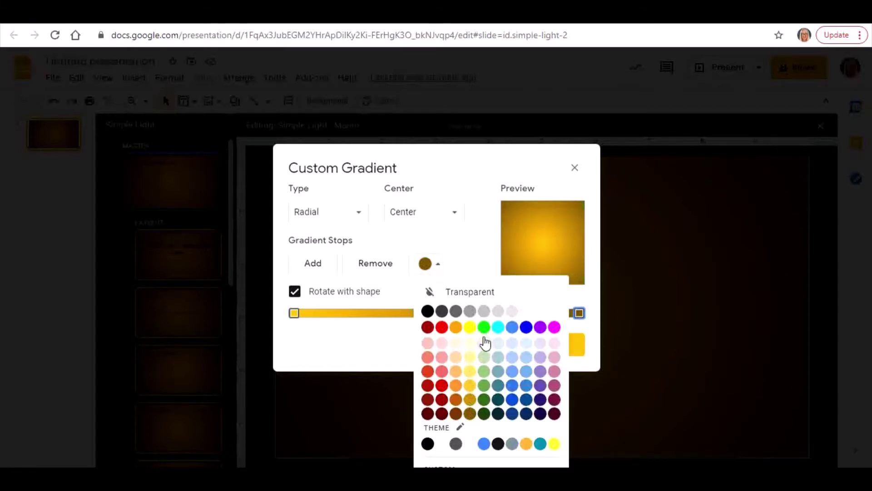
click(526, 355)
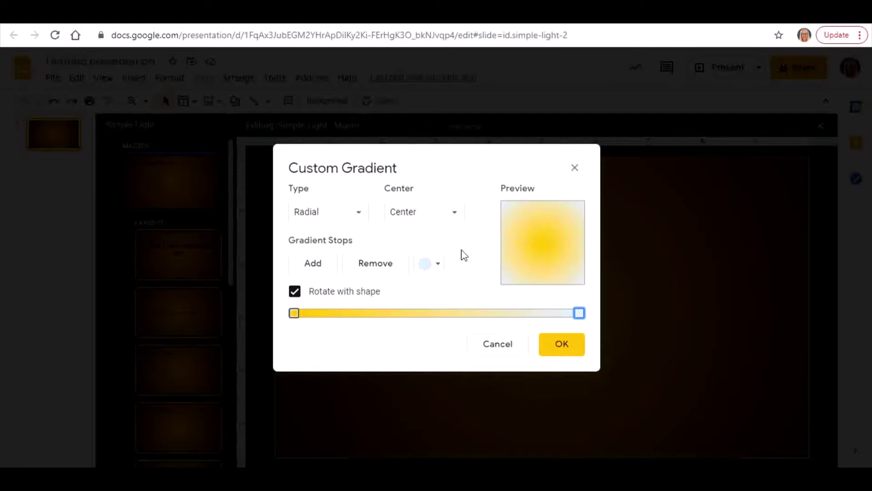
Make the custom gradient linear at a 90° angle and apply it
click(359, 213)
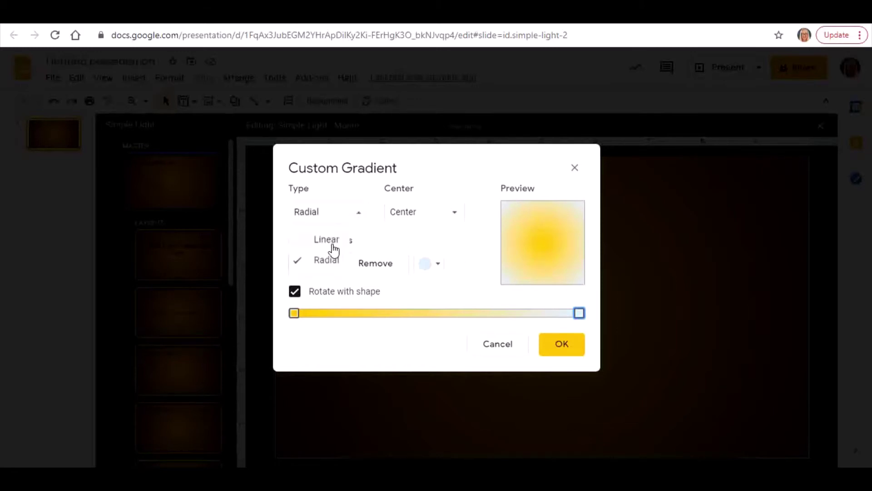
click(333, 241)
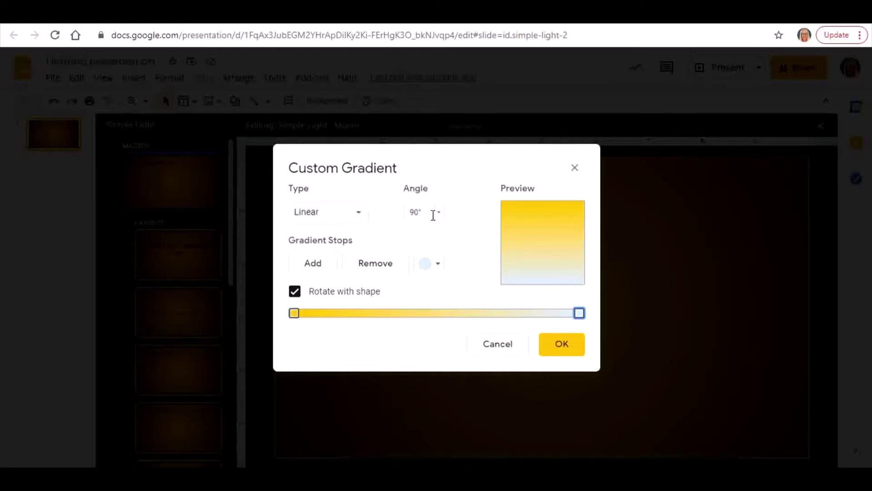
click(433, 215)
click(436, 301)
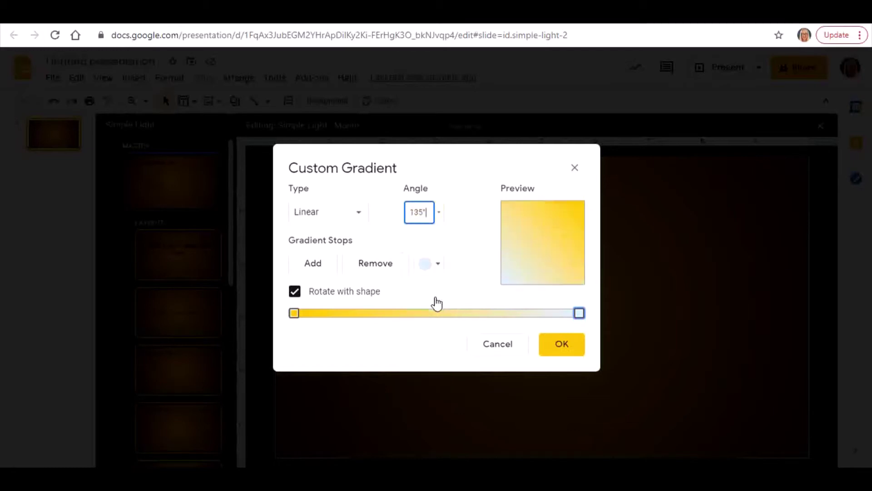
click(436, 216)
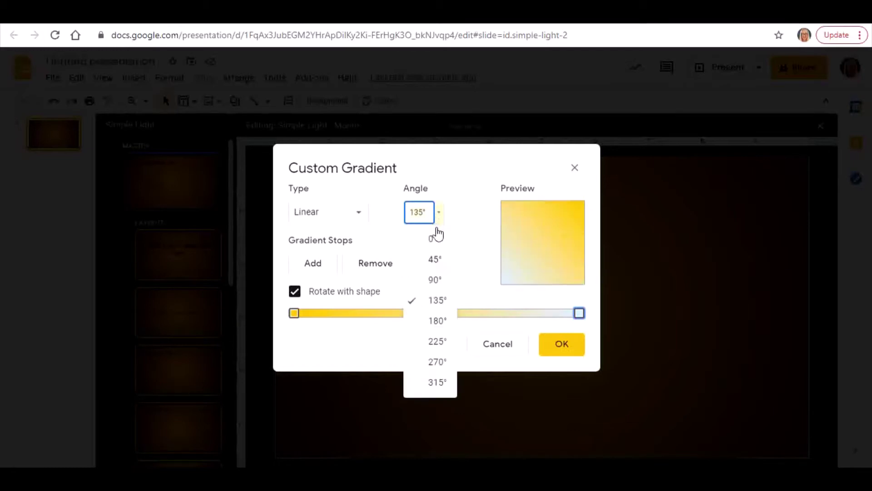
click(436, 280)
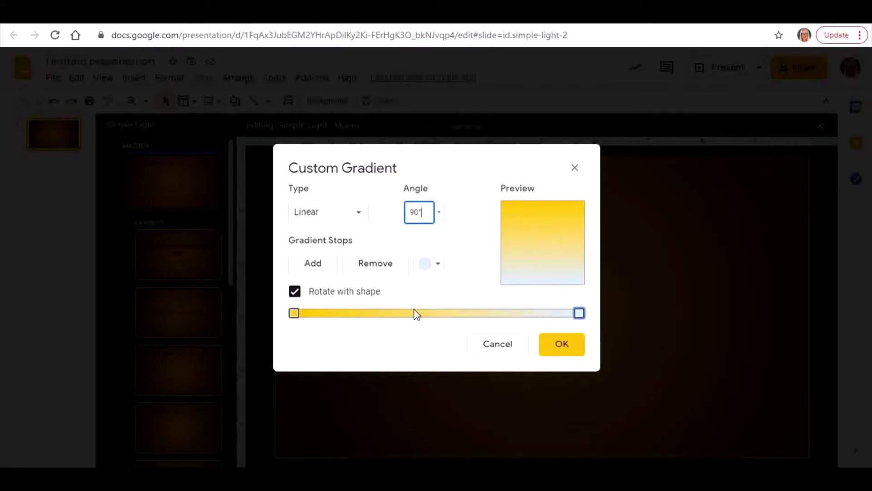
click(562, 345)
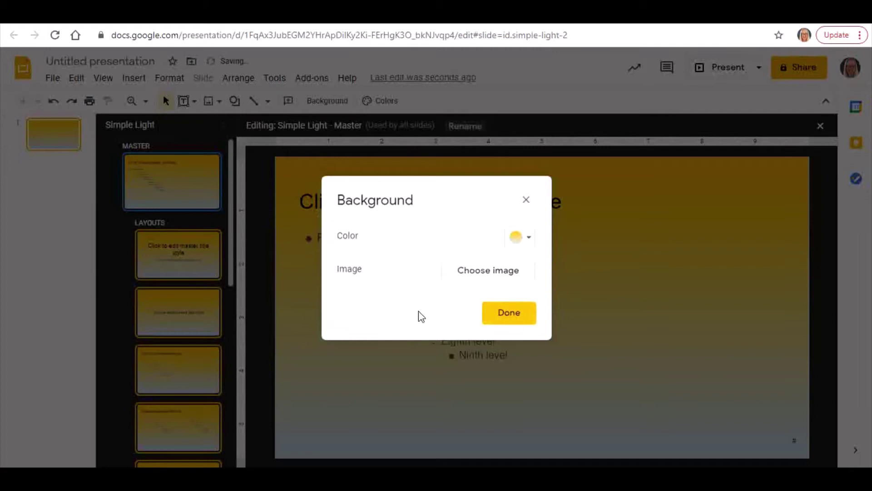
Leave the background colour unchanged and begin choosing a background image
click(523, 237)
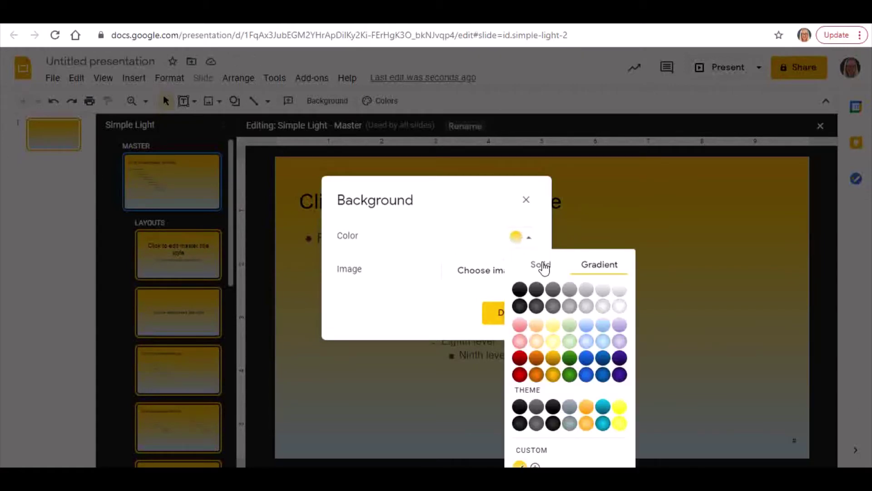
click(541, 266)
click(457, 318)
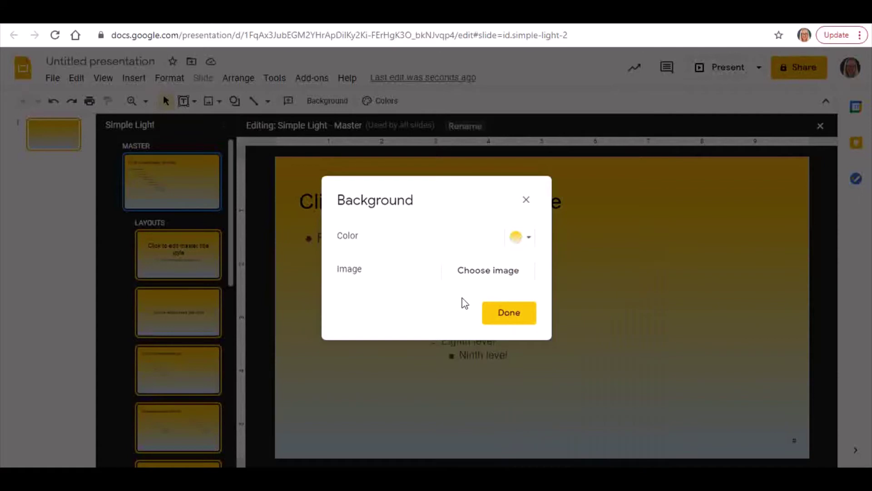
click(489, 272)
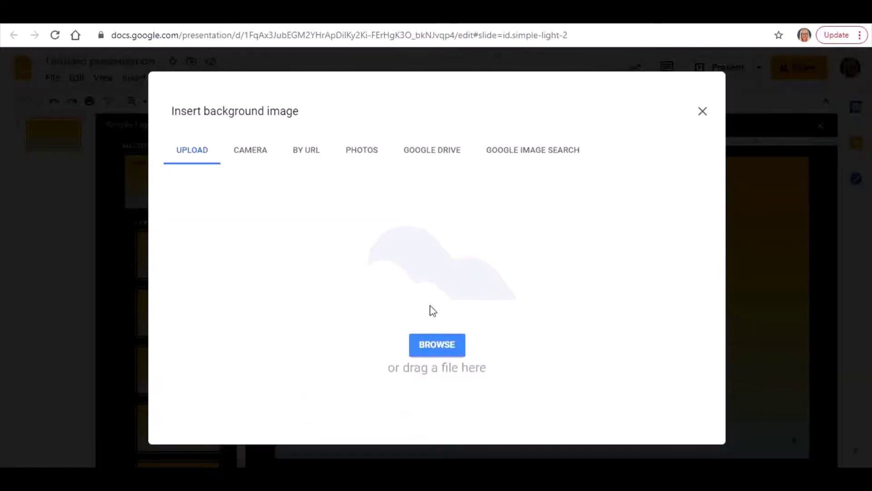
Upload the paint-splash image New Project (6) from Downloads as the master background
click(437, 346)
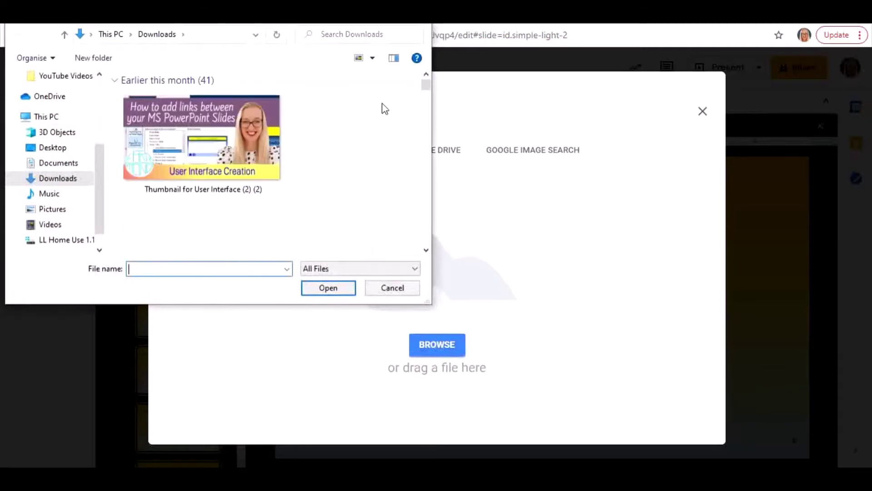
drag(426, 90, 427, 108)
click(228, 205)
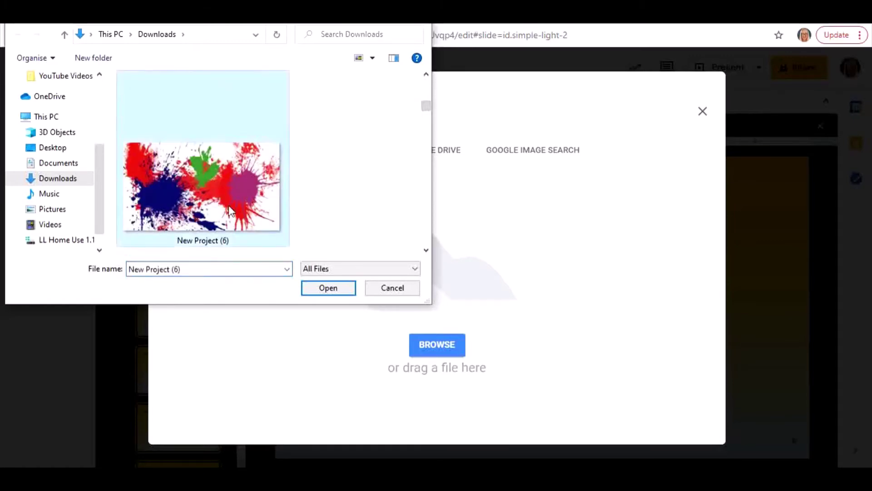
click(341, 286)
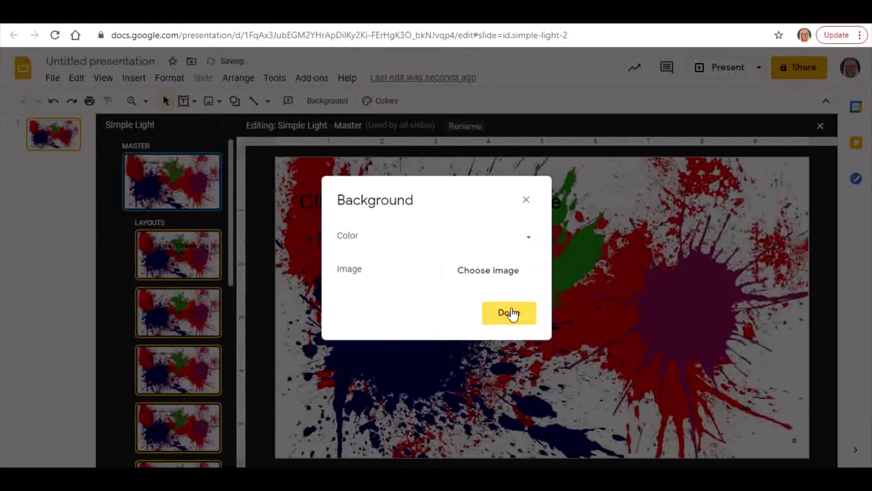
click(510, 312)
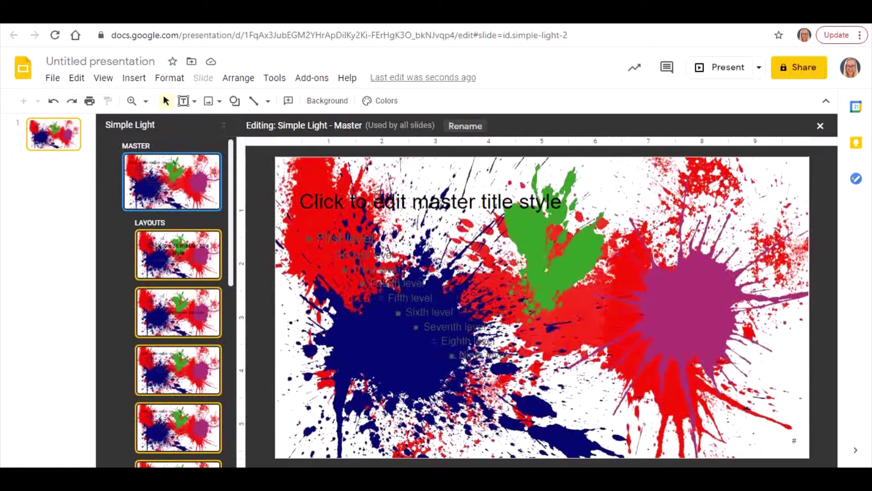
Fill the master title box bright yellow, after briefly trying a custom dark red
click(391, 182)
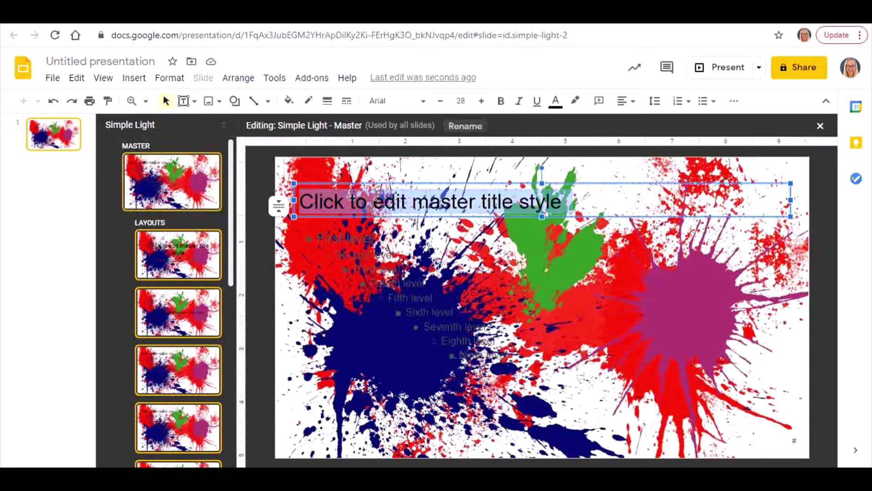
click(390, 183)
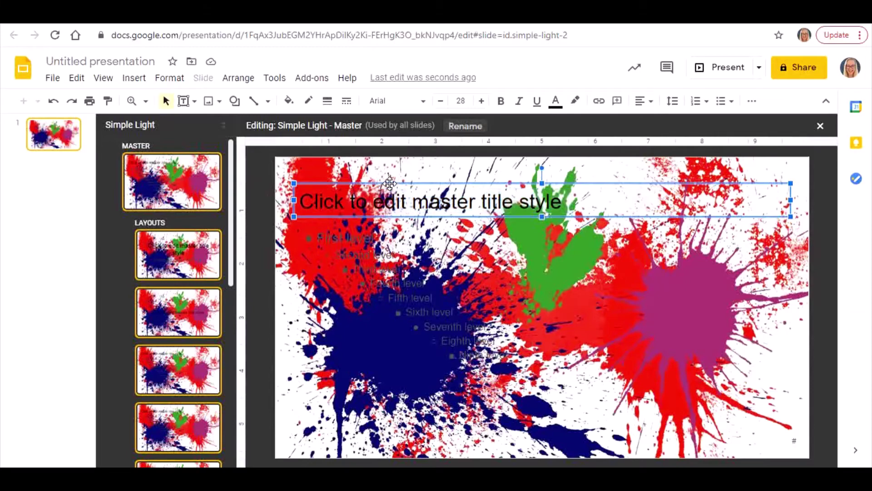
click(289, 101)
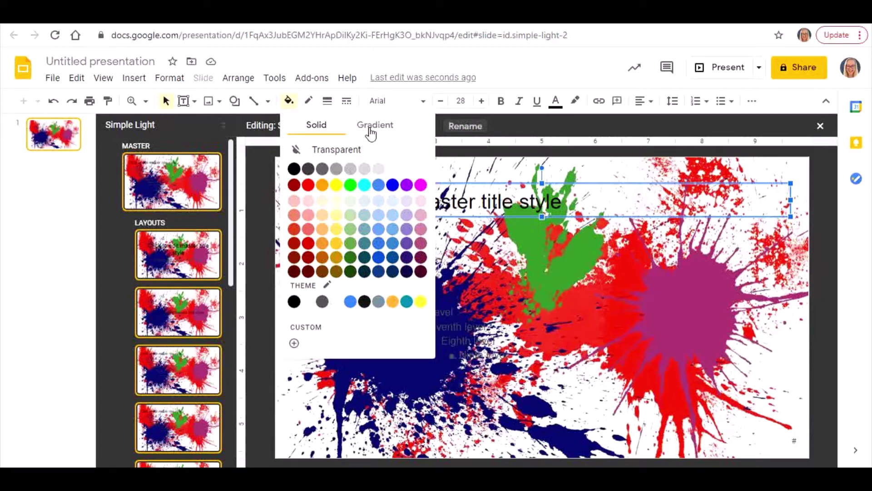
click(311, 328)
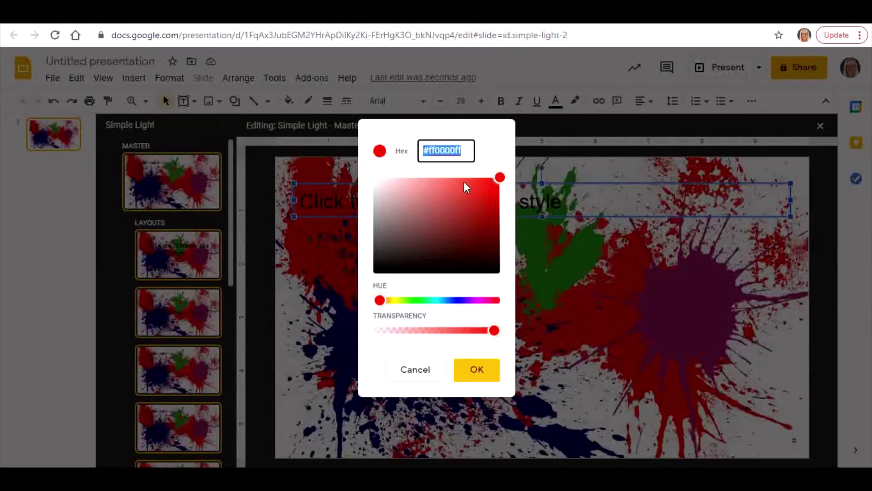
drag(474, 181, 466, 243)
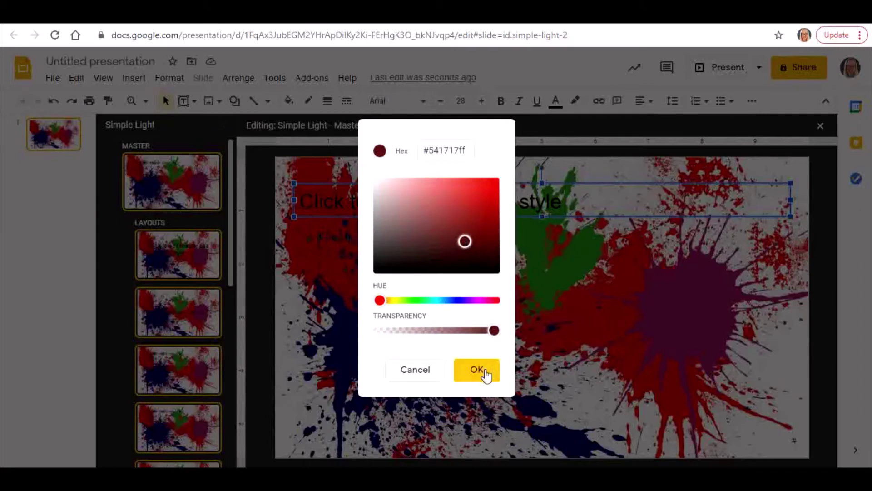
click(477, 370)
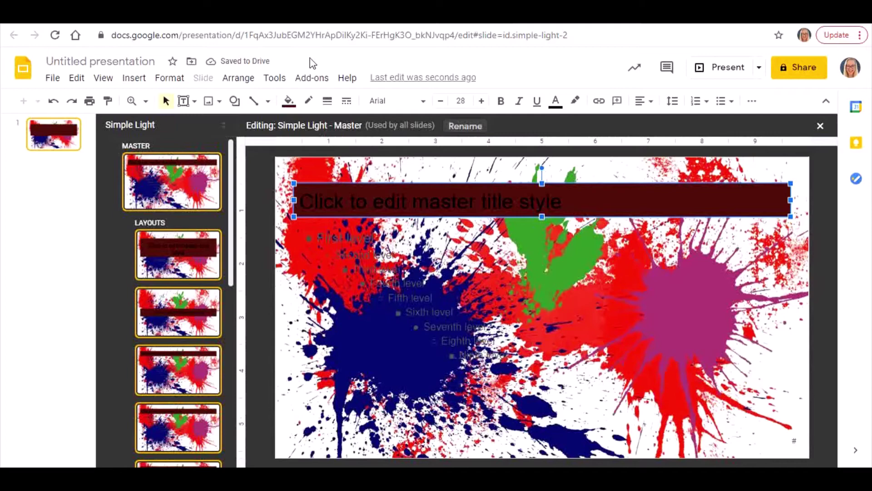
click(288, 101)
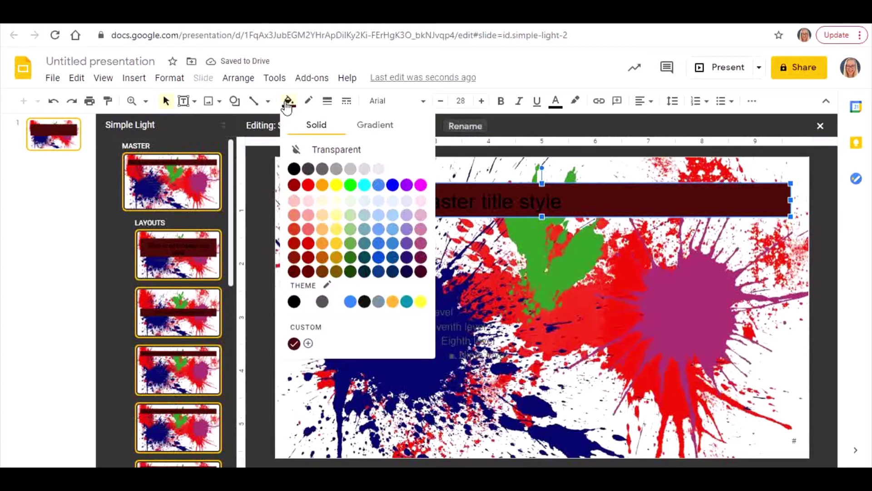
click(338, 189)
Change the master title text font to Caveat
triple_click(383, 199)
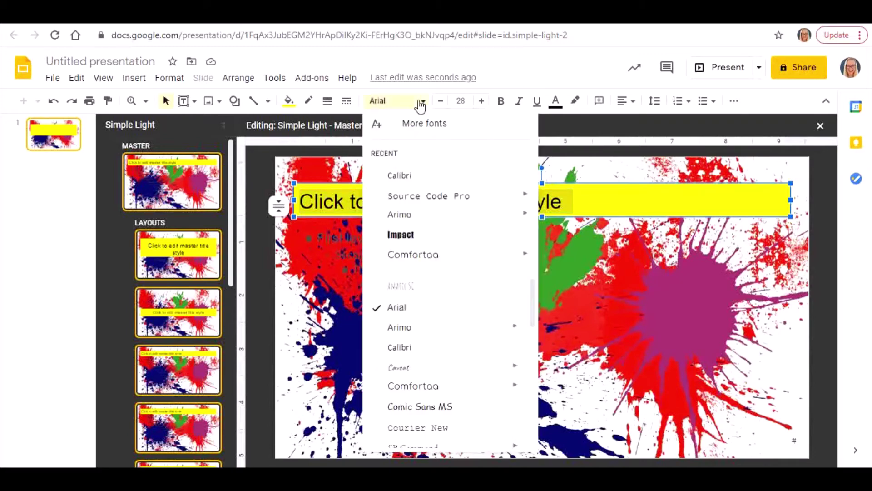
click(417, 105)
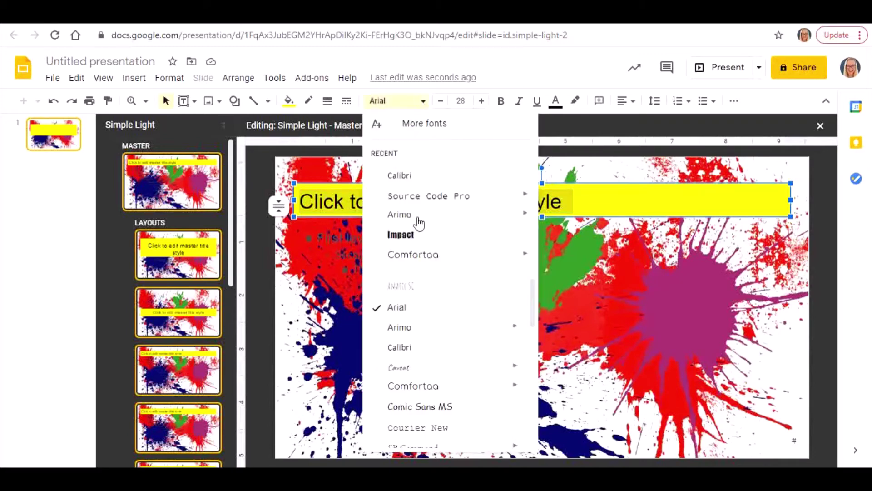
click(450, 374)
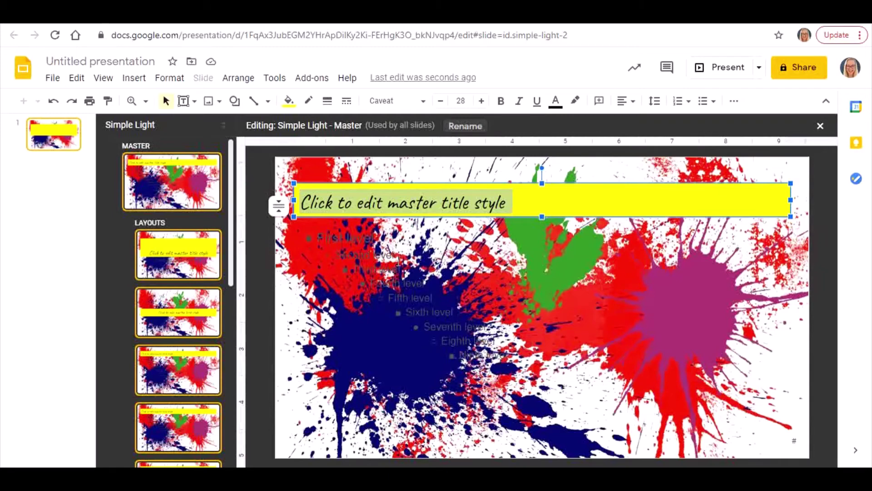
triple_click(399, 260)
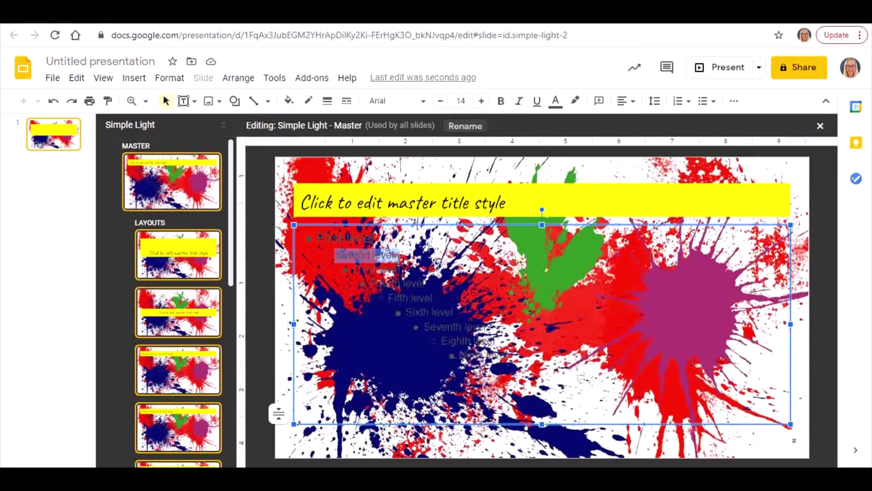
Fill the body text box with a custom semi-transparent orange, #ffab0084
click(377, 226)
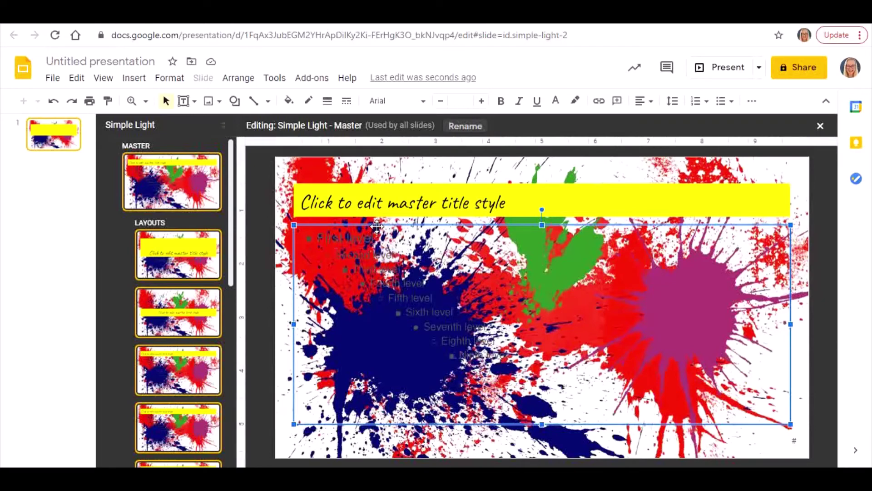
click(289, 101)
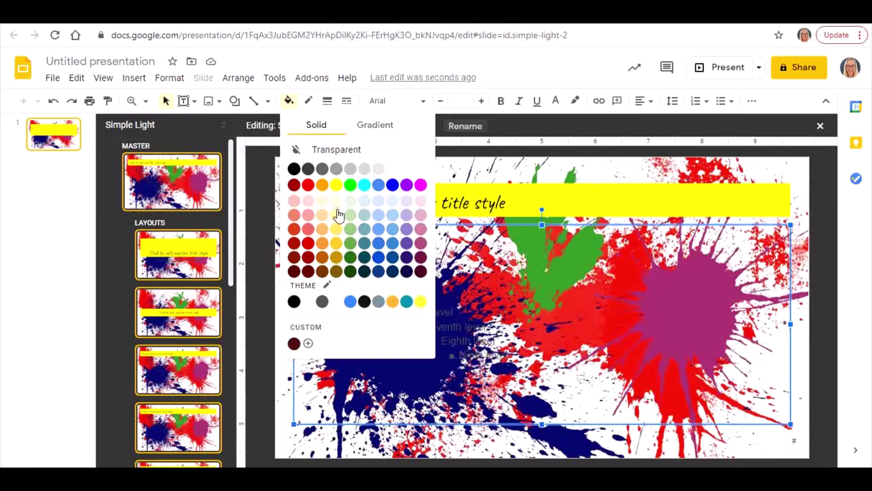
click(310, 342)
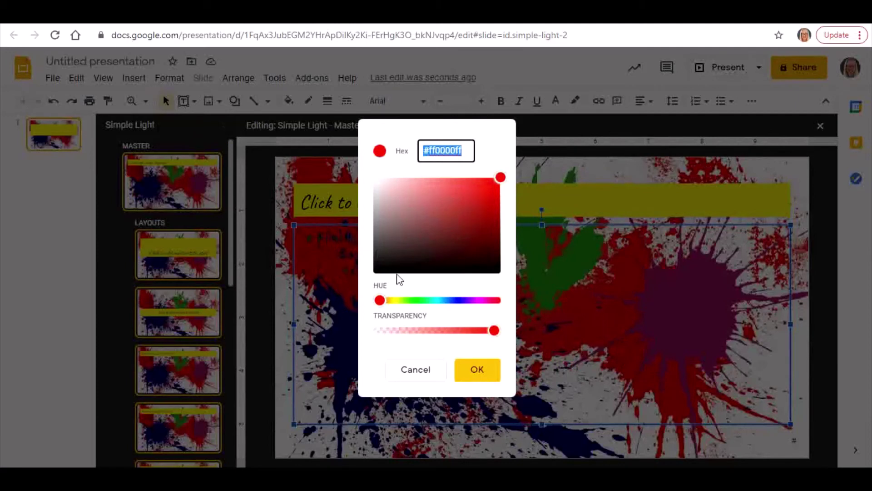
click(396, 301)
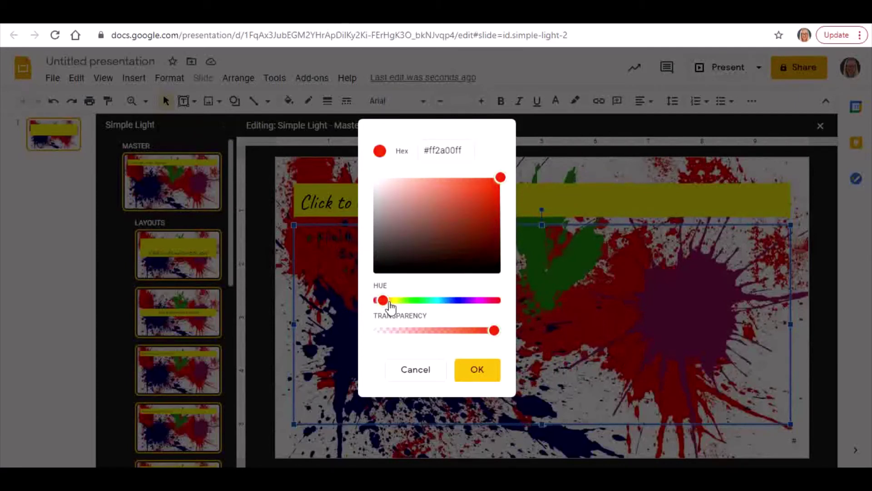
drag(397, 300, 399, 308)
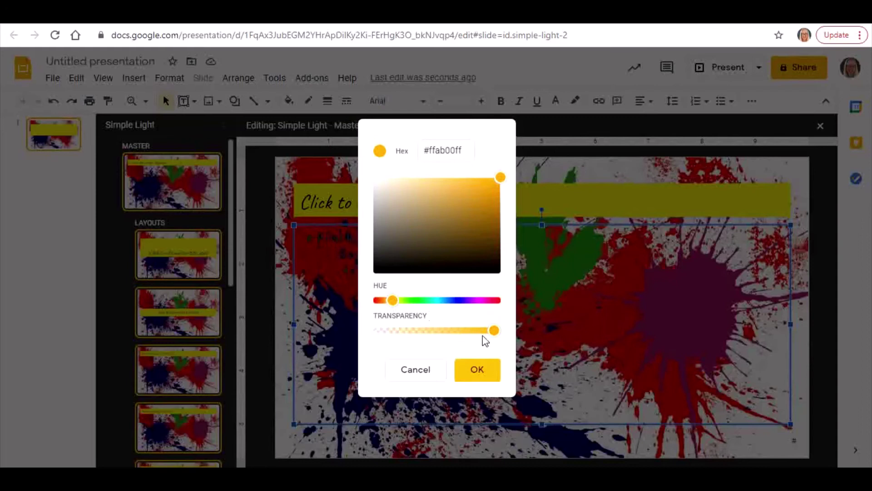
drag(492, 333, 439, 335)
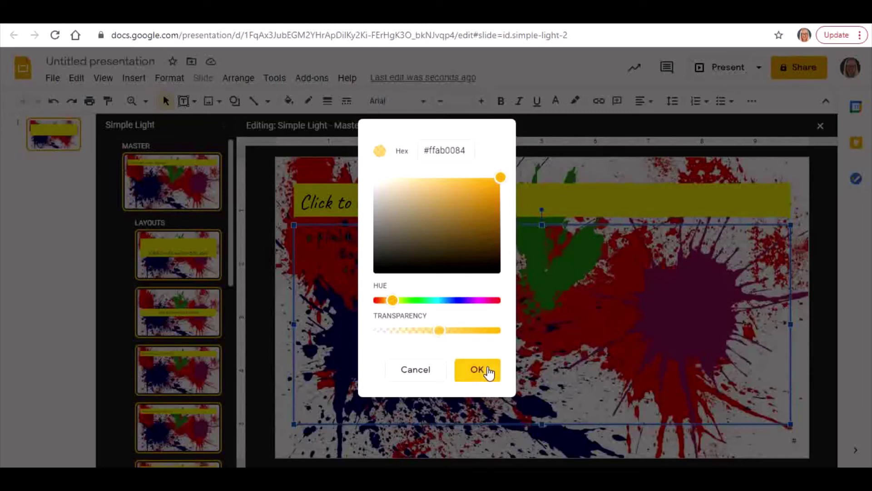
click(488, 368)
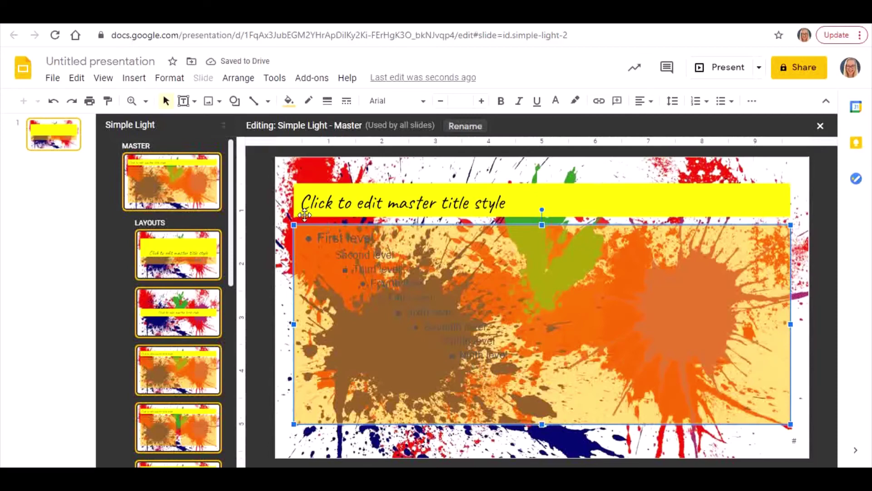
Set the text colour of the First through Ninth body levels to black
triple_click(345, 238)
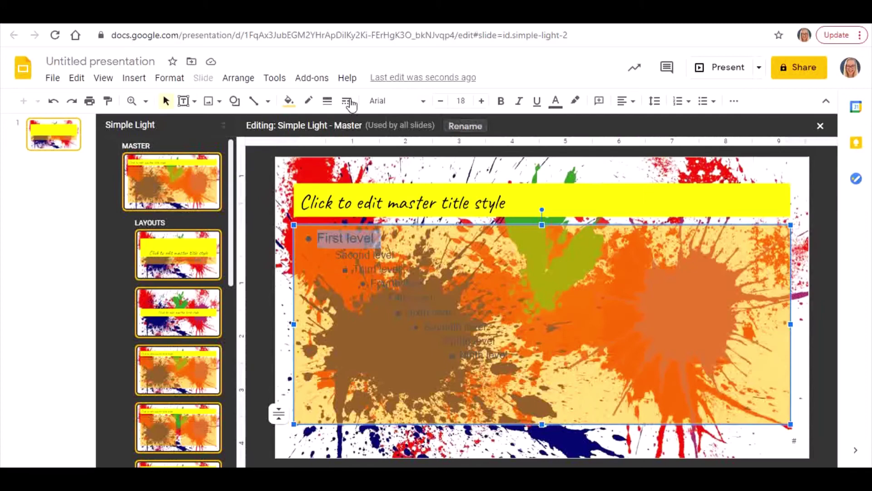
click(559, 105)
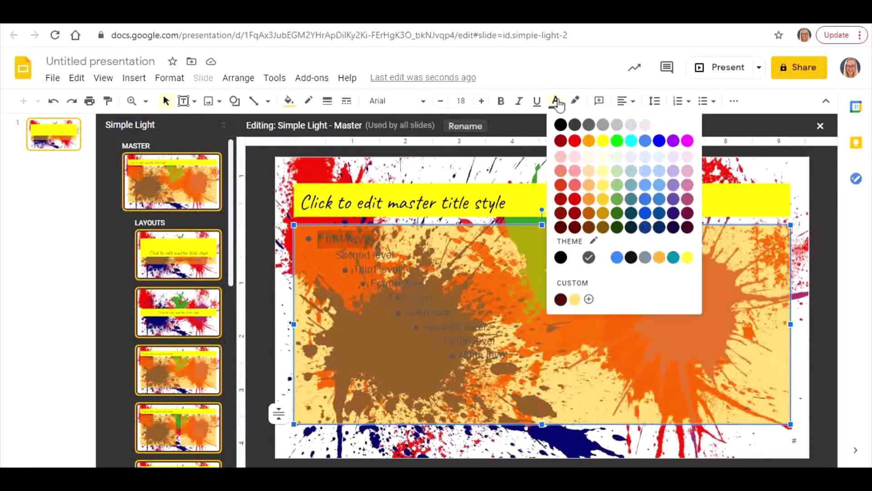
click(564, 124)
triple_click(496, 300)
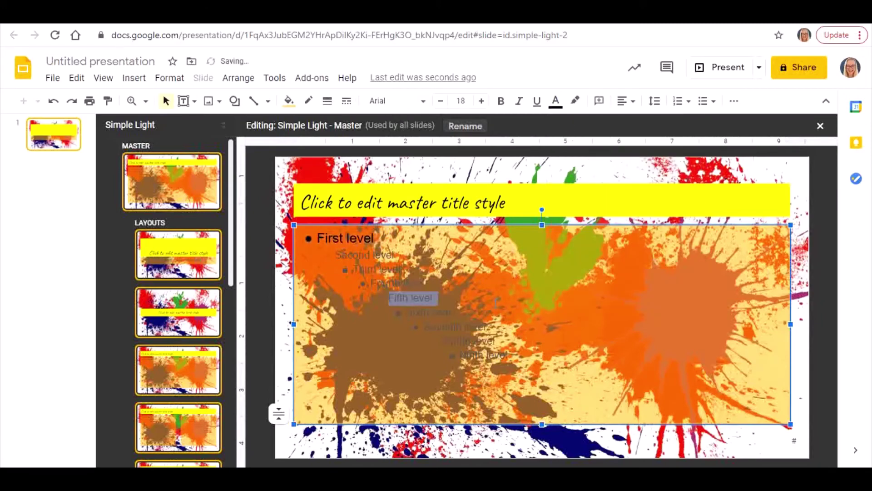
drag(317, 239, 549, 363)
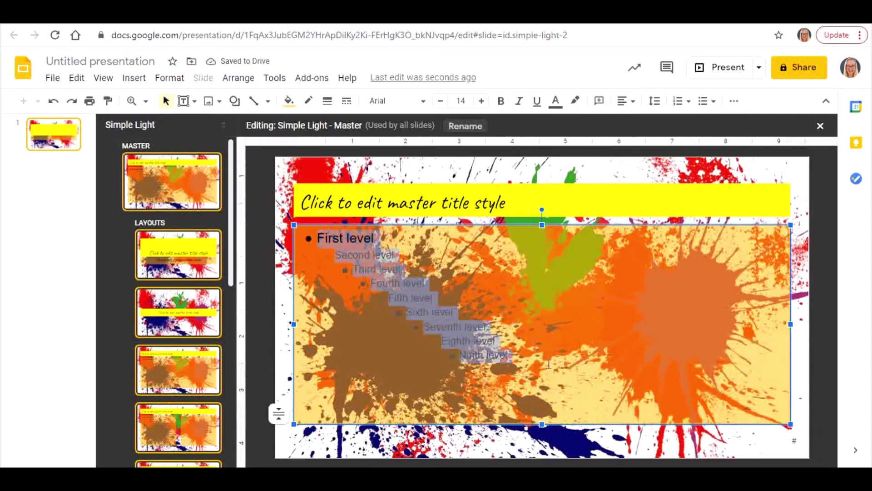
click(556, 100)
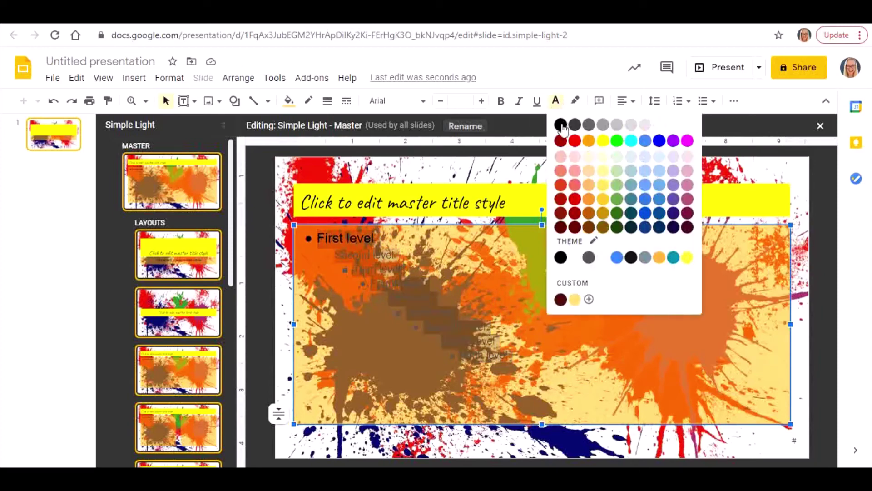
click(561, 124)
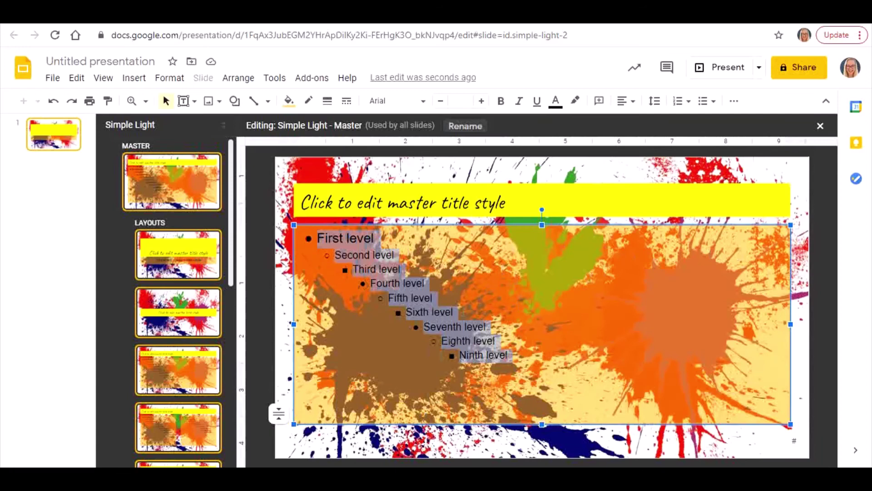
Review the master, Section header, Title and body and two-column layouts, ending on the Title slide layout
click(190, 254)
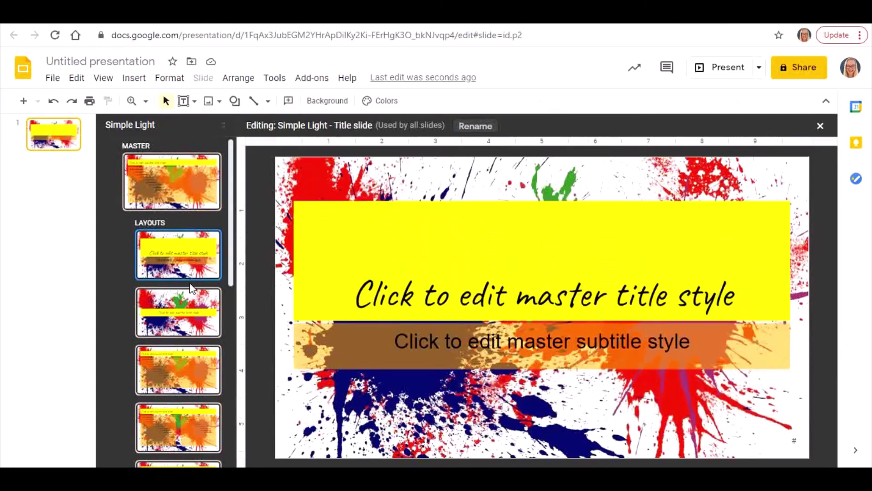
click(190, 170)
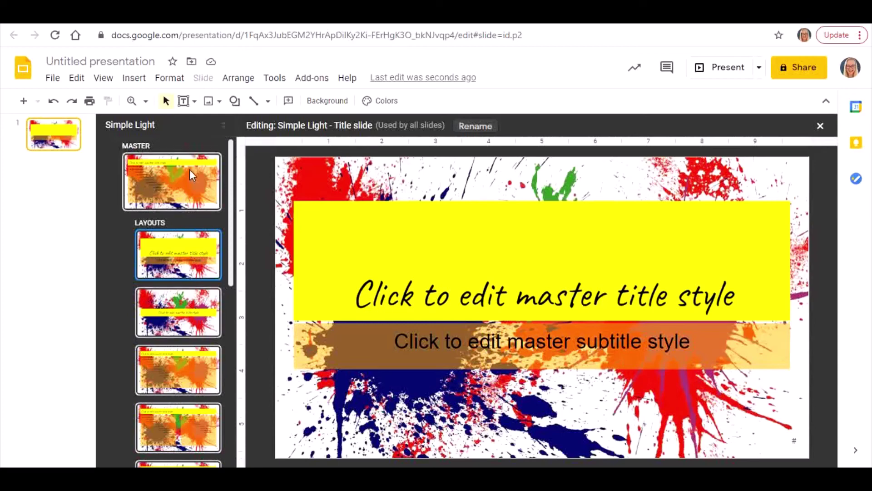
click(186, 255)
click(186, 323)
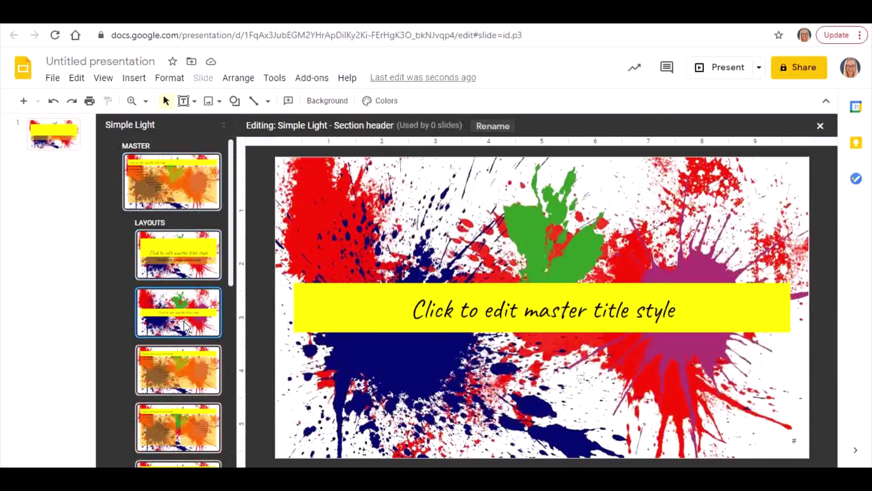
click(183, 370)
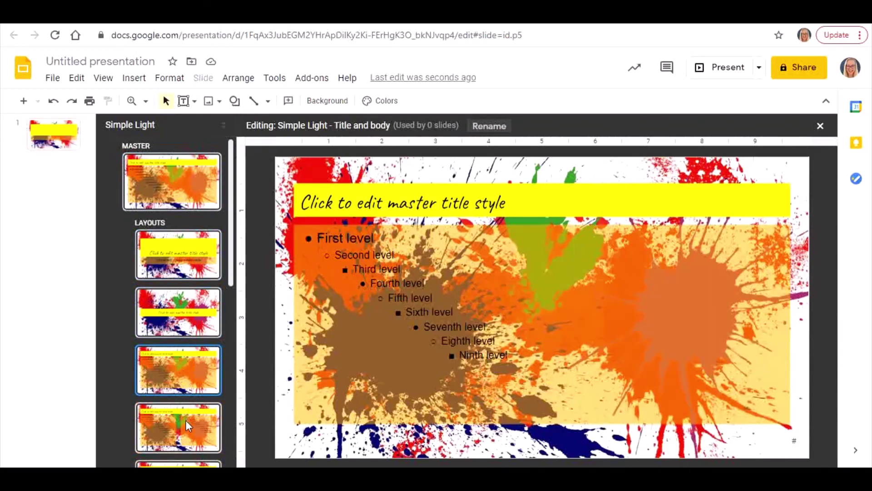
click(186, 420)
click(187, 379)
click(189, 320)
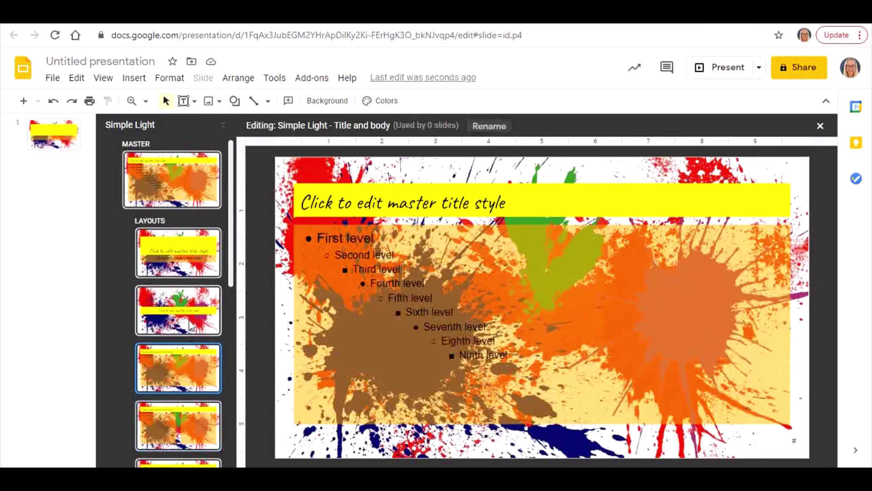
click(193, 269)
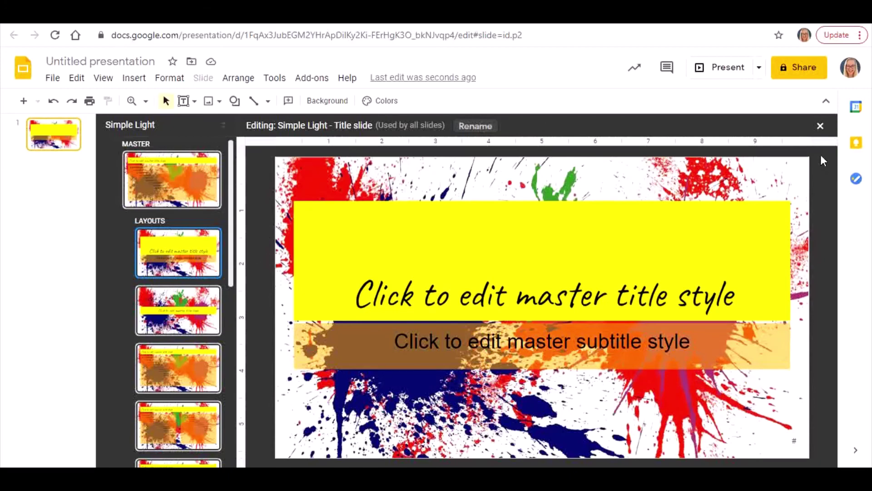
Close the theme editor and add a new title-and-body slide 2
click(820, 126)
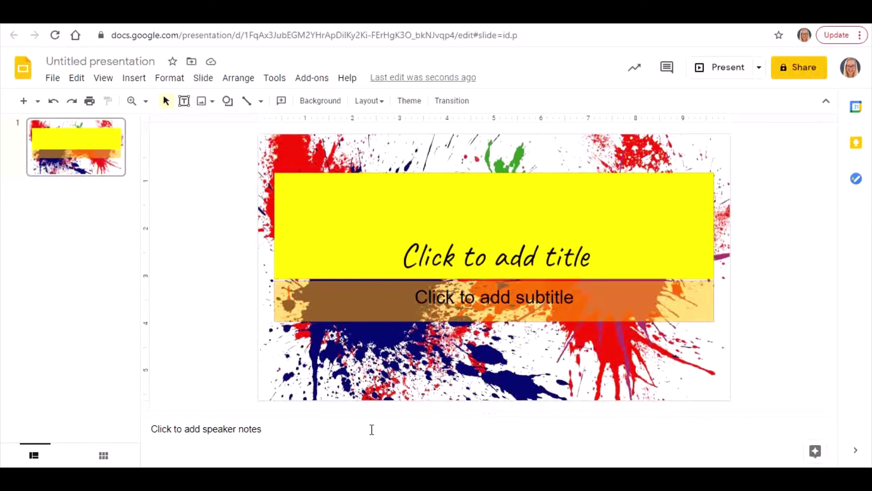
click(23, 102)
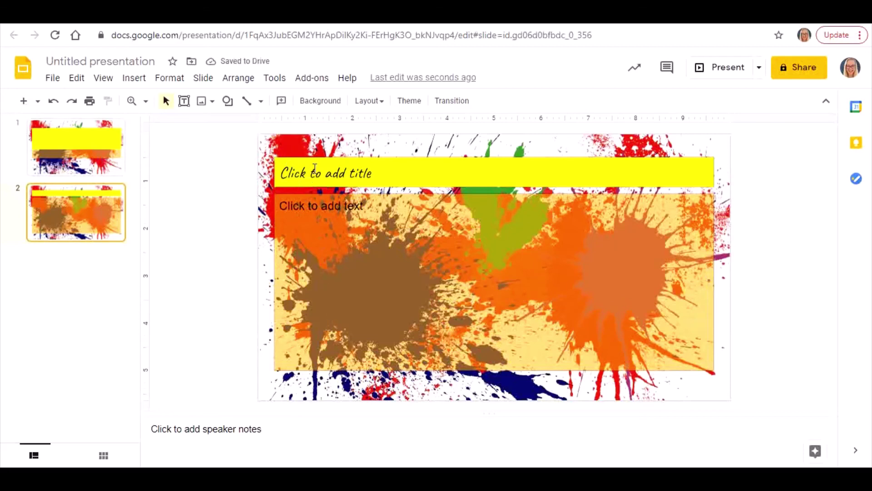
click(97, 154)
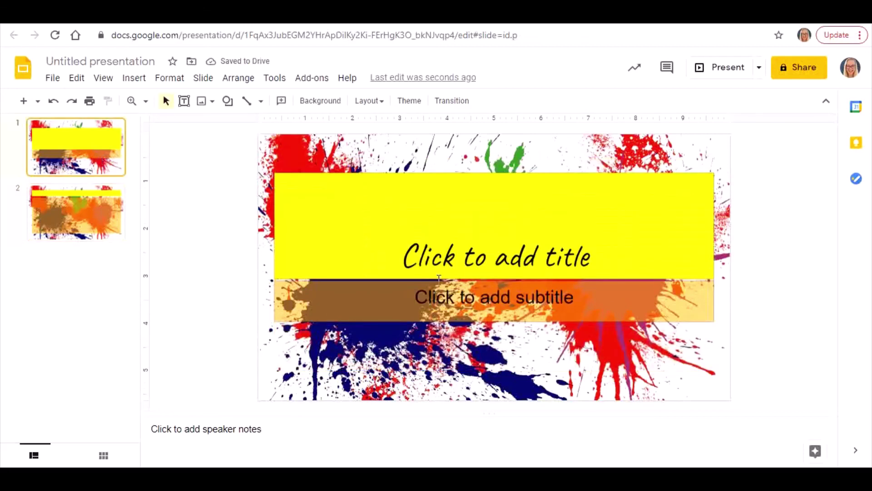
Enter 'Title' as slide 1's title, then compare slides 1 and 2
click(479, 263)
text(Title)
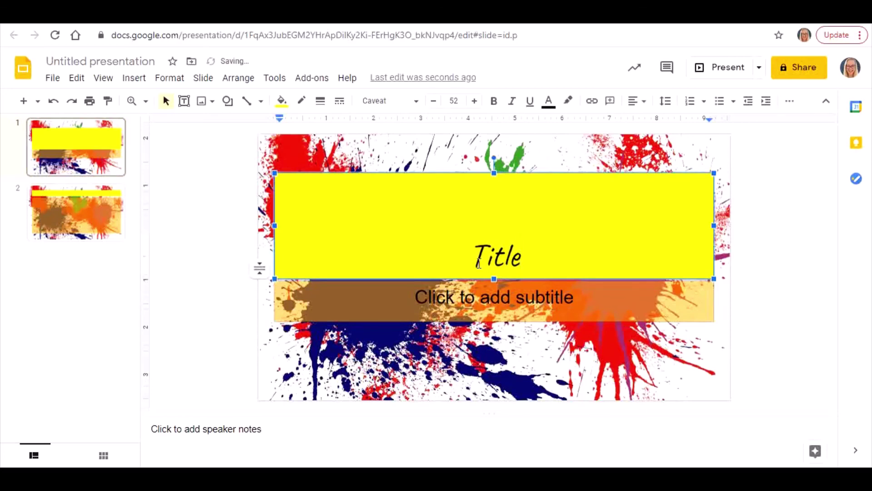
click(78, 213)
click(88, 141)
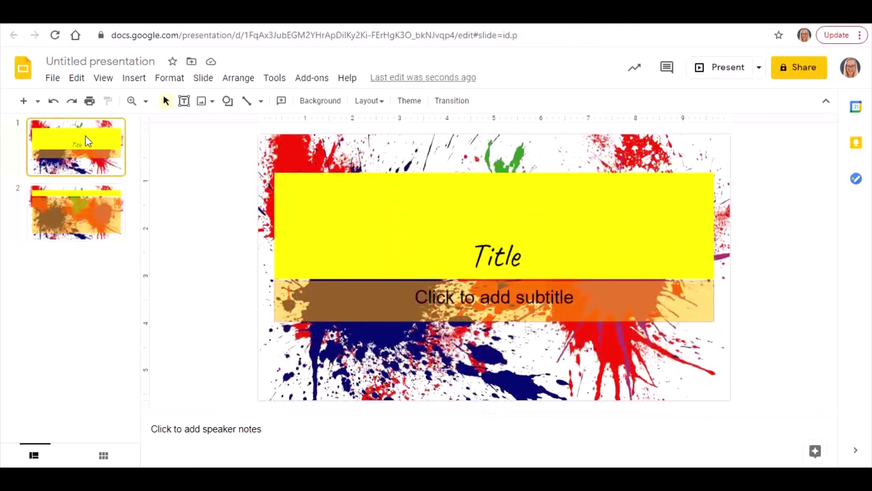
click(104, 205)
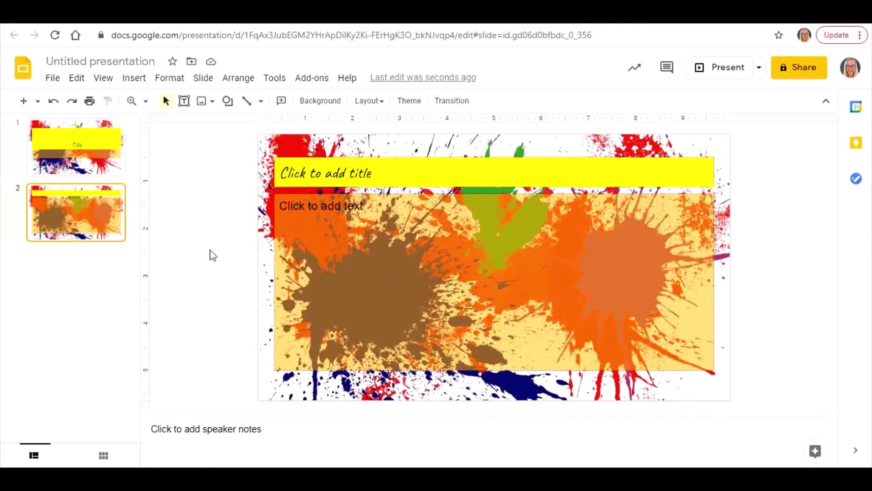